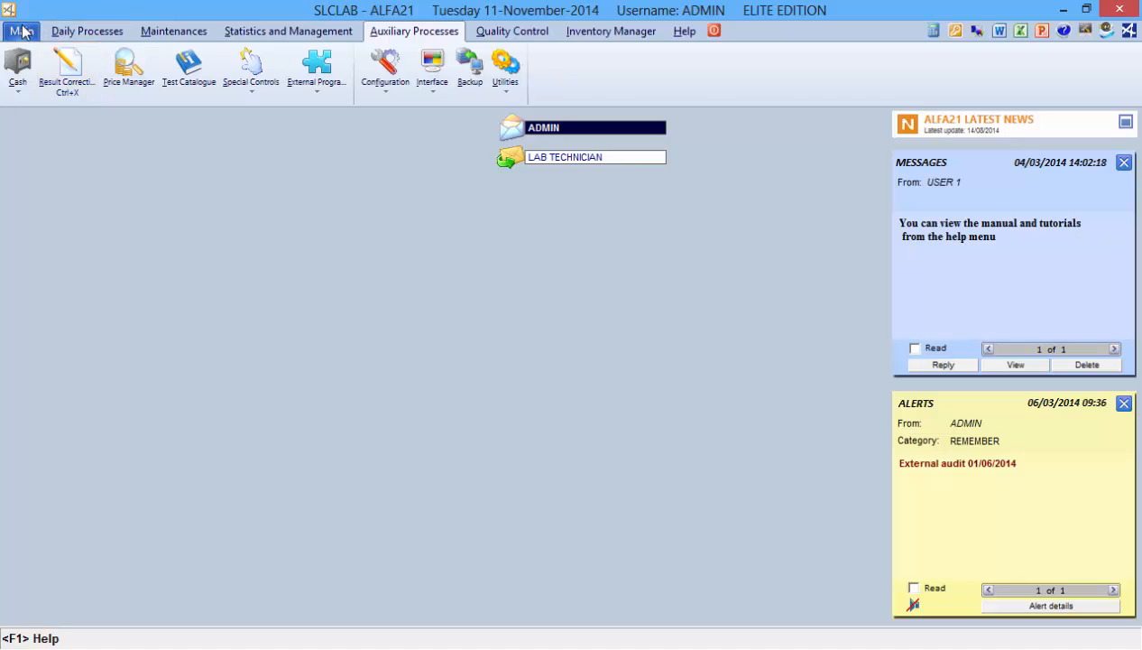
# Open the request entry and display the results of sample 113's patient
pyautogui.click(21, 31)
pyautogui.click(19, 86)
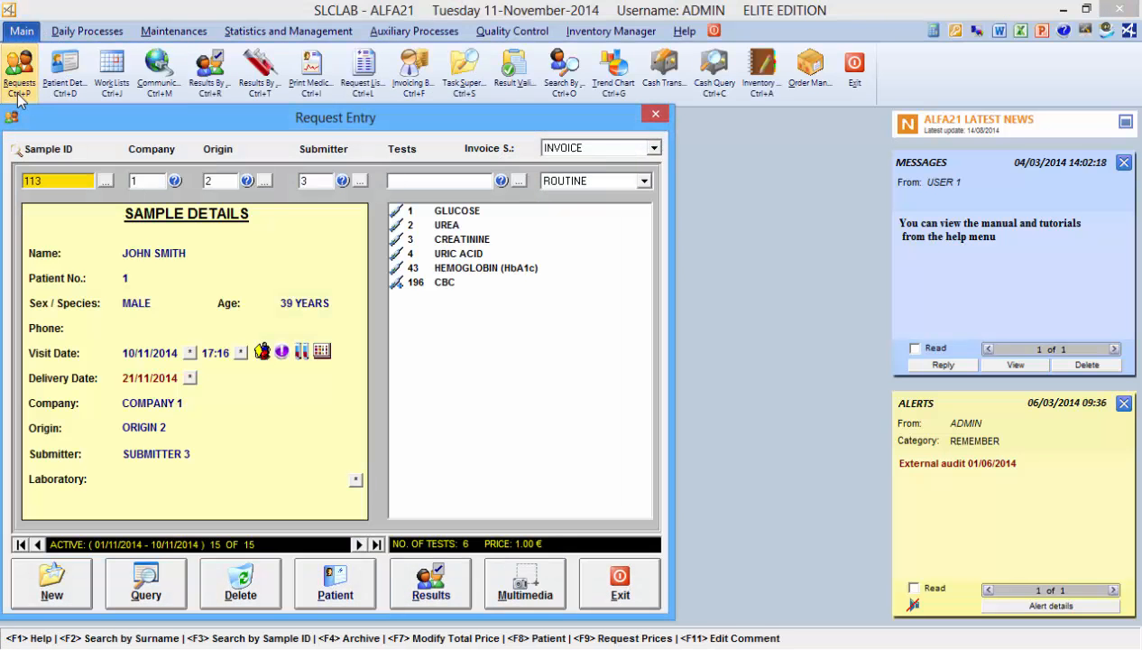
pyautogui.click(436, 563)
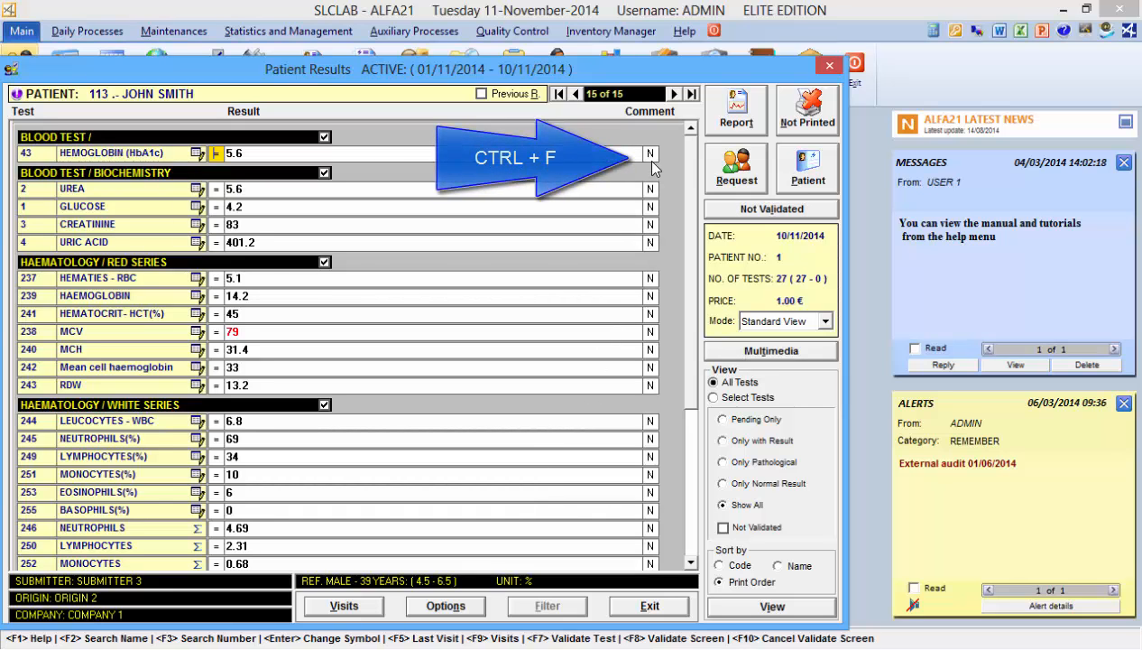
# Preview the patient's printed results report and scroll through it
pyautogui.hotkey('ctrl', 'f')
pyautogui.hotkey('ctrl', 'f')
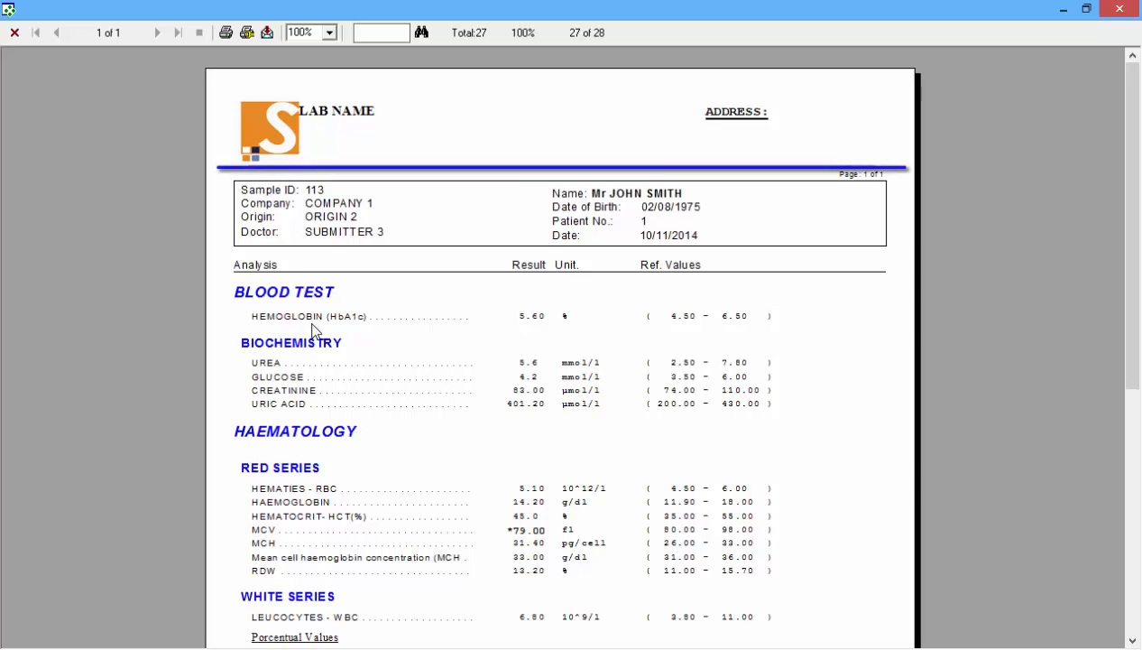
pyautogui.moveTo(1134, 332); pyautogui.dragTo(1130, 553)
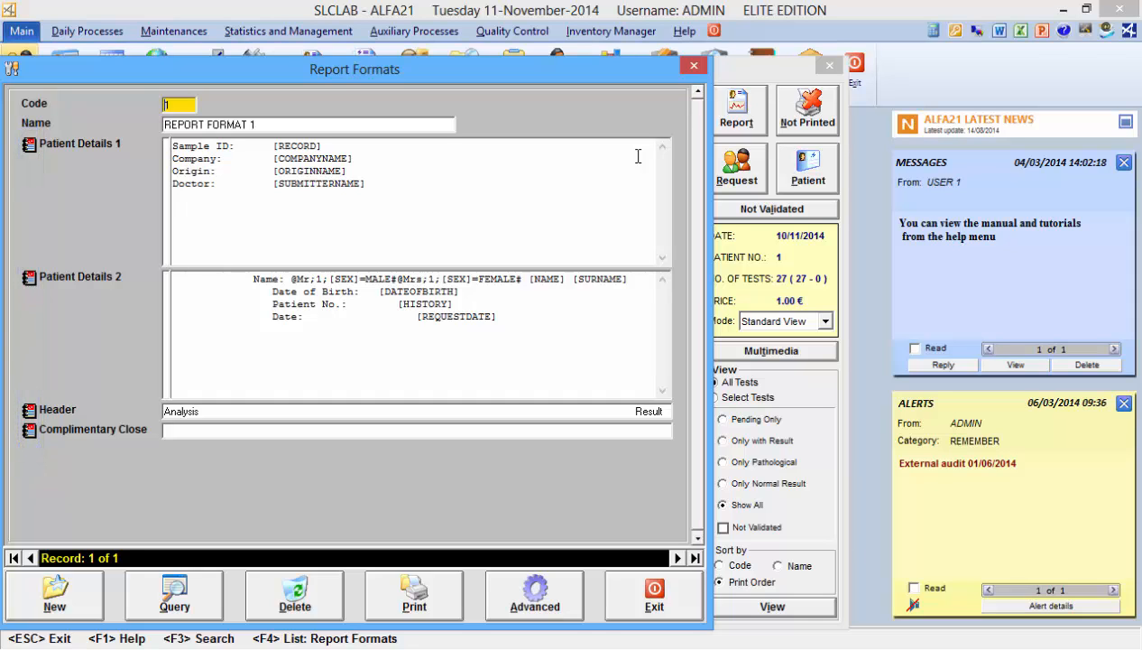
# Open the Patient Details 1 text in the advanced text editor and browse the predefined field list
pyautogui.click(28, 145)
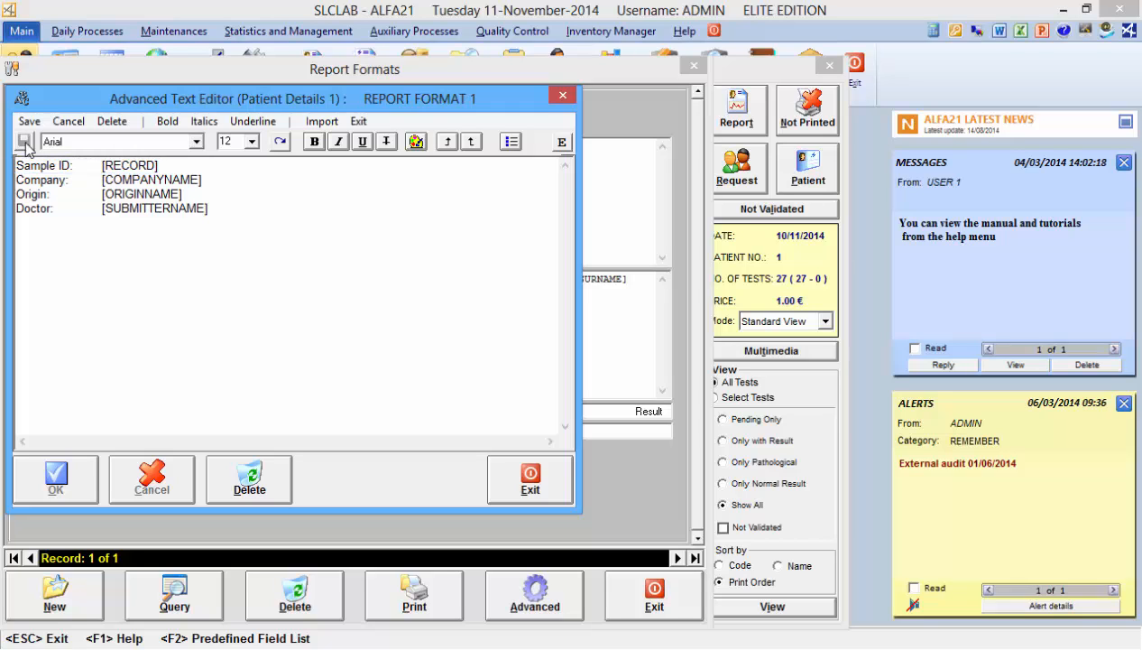
pyautogui.press('F2')
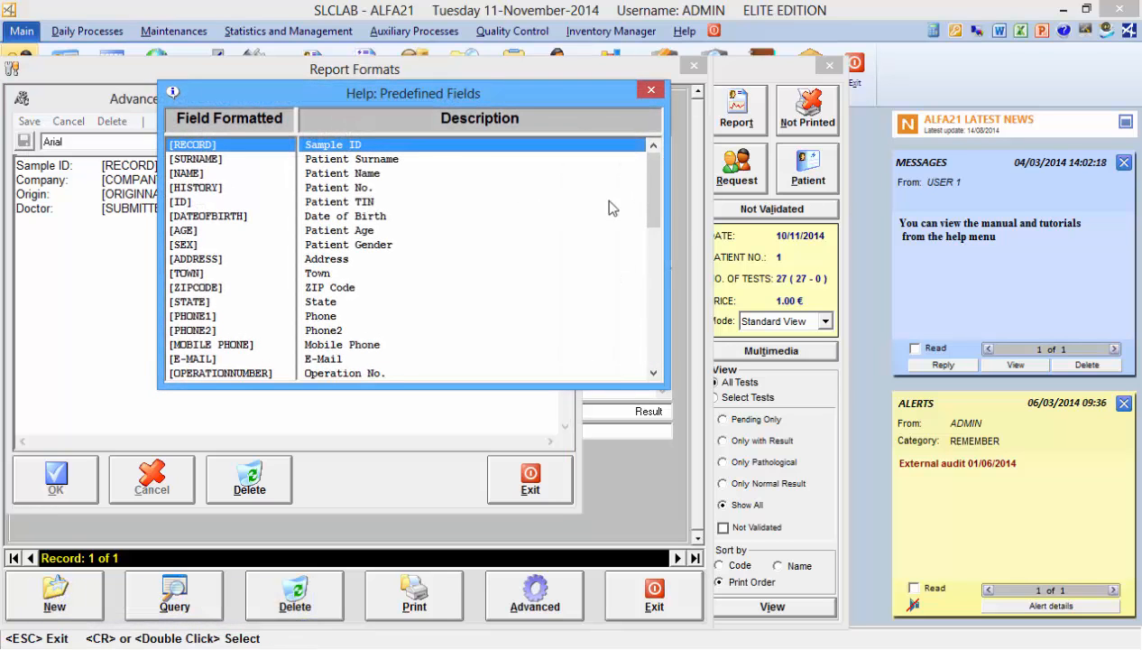
pyautogui.moveTo(659, 222); pyautogui.dragTo(676, 357)
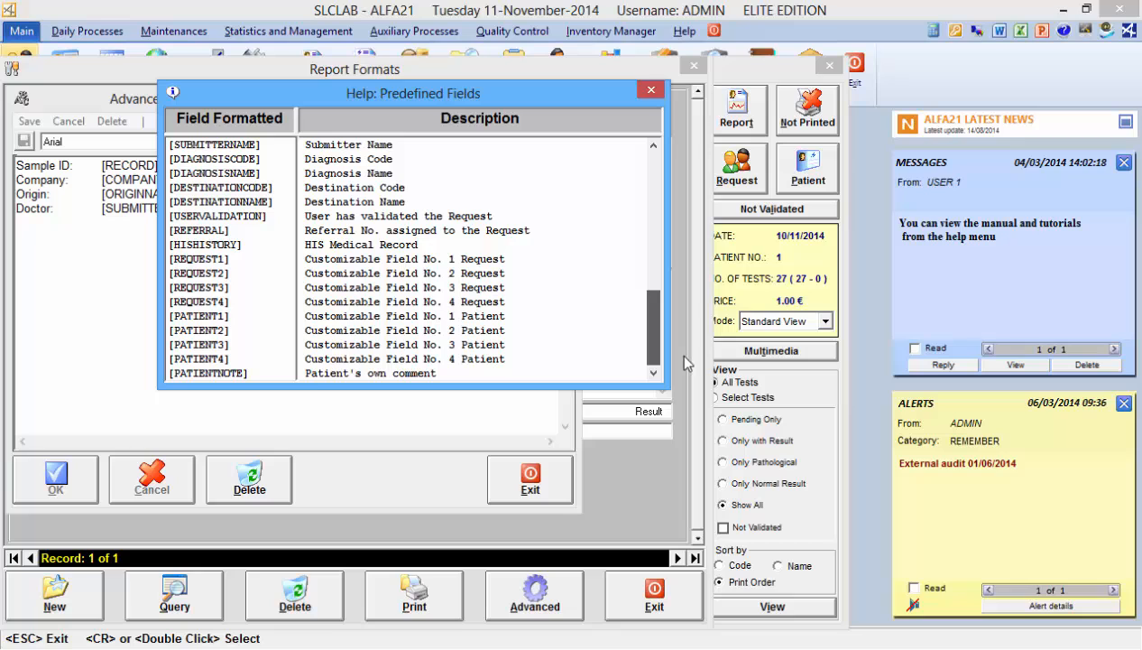
pyautogui.click(649, 90)
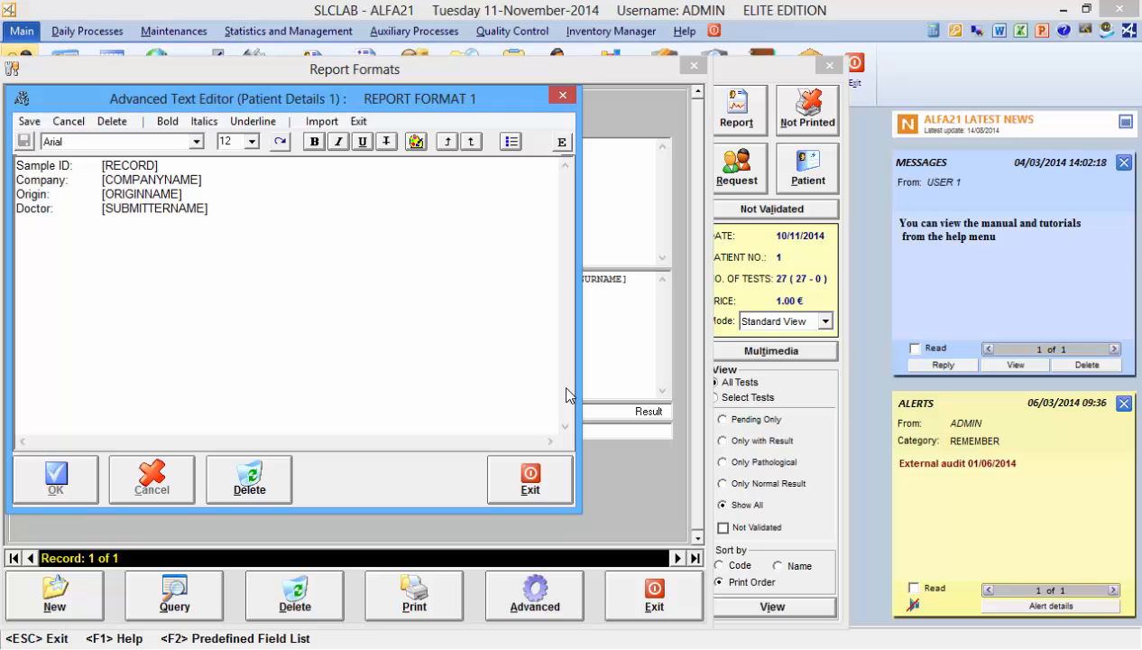
pyautogui.click(522, 473)
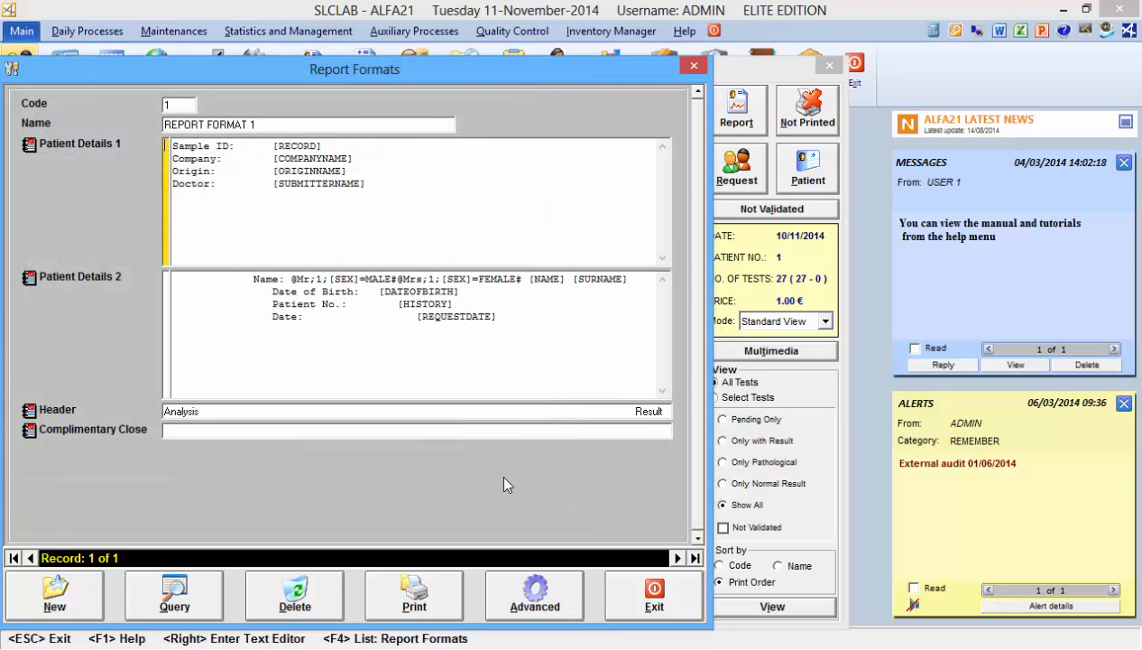
# Review the Patient Details 2 and Header texts of REPORT FORMAT 1 in the advanced text editor
pyautogui.click(27, 282)
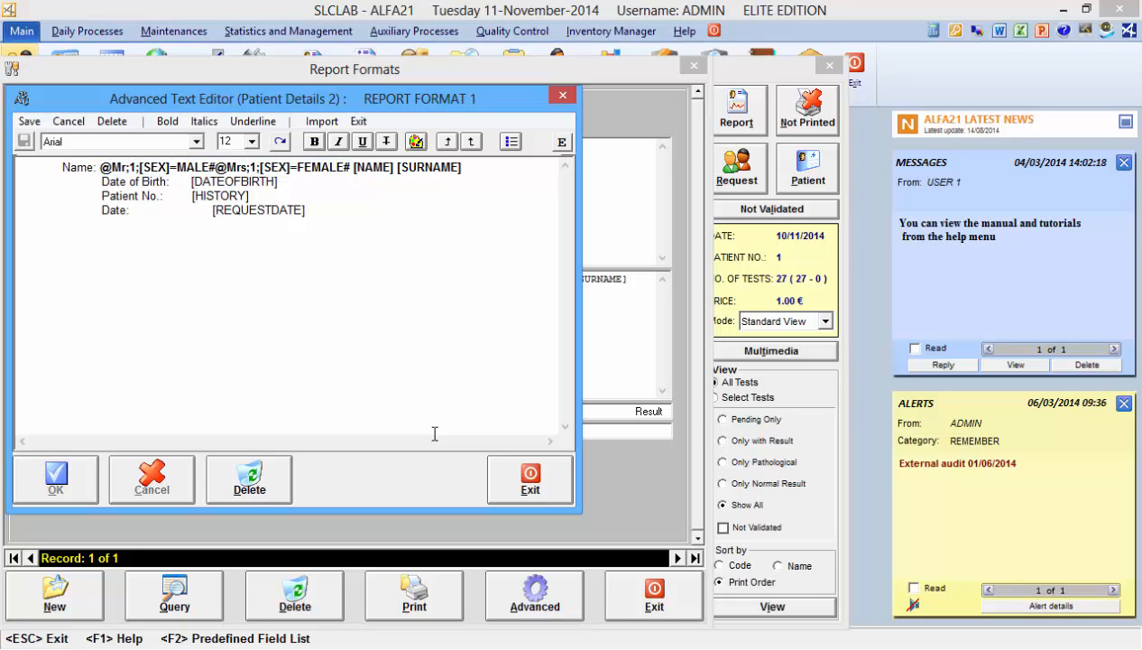
pyautogui.click(530, 478)
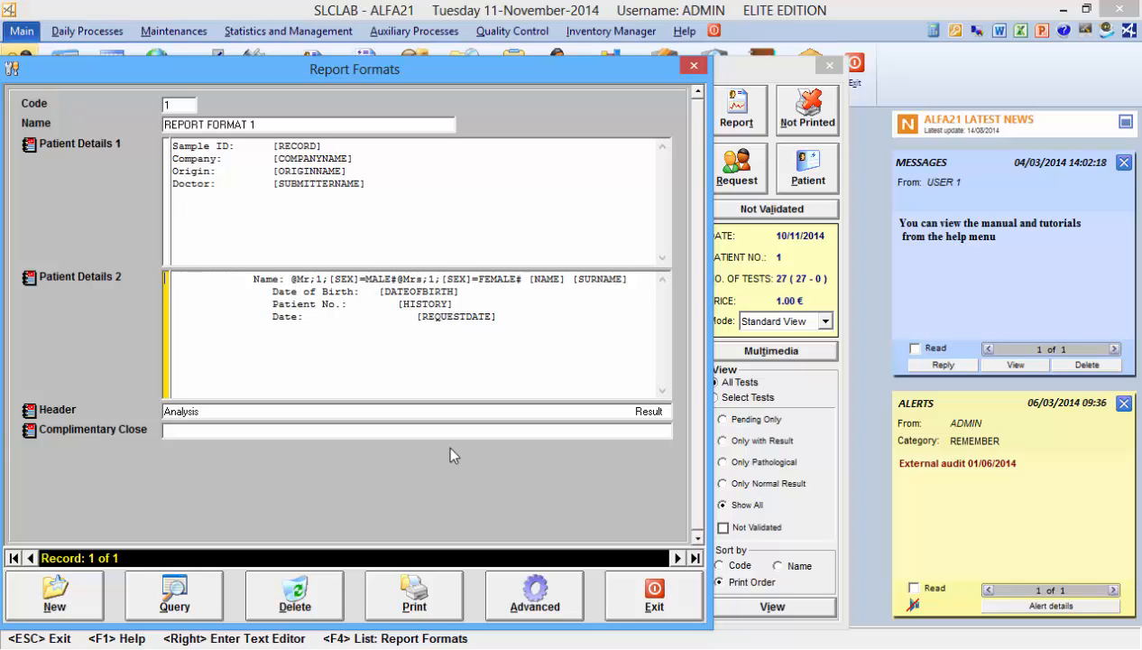
pyautogui.click(28, 410)
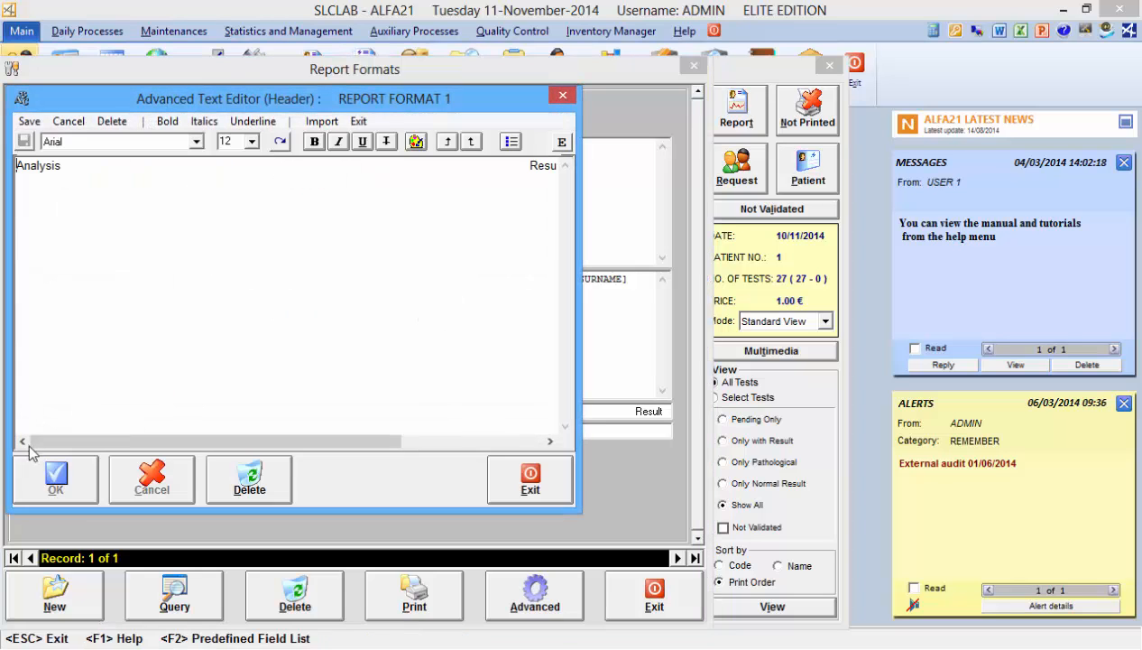
pyautogui.moveTo(40, 442); pyautogui.dragTo(180, 442)
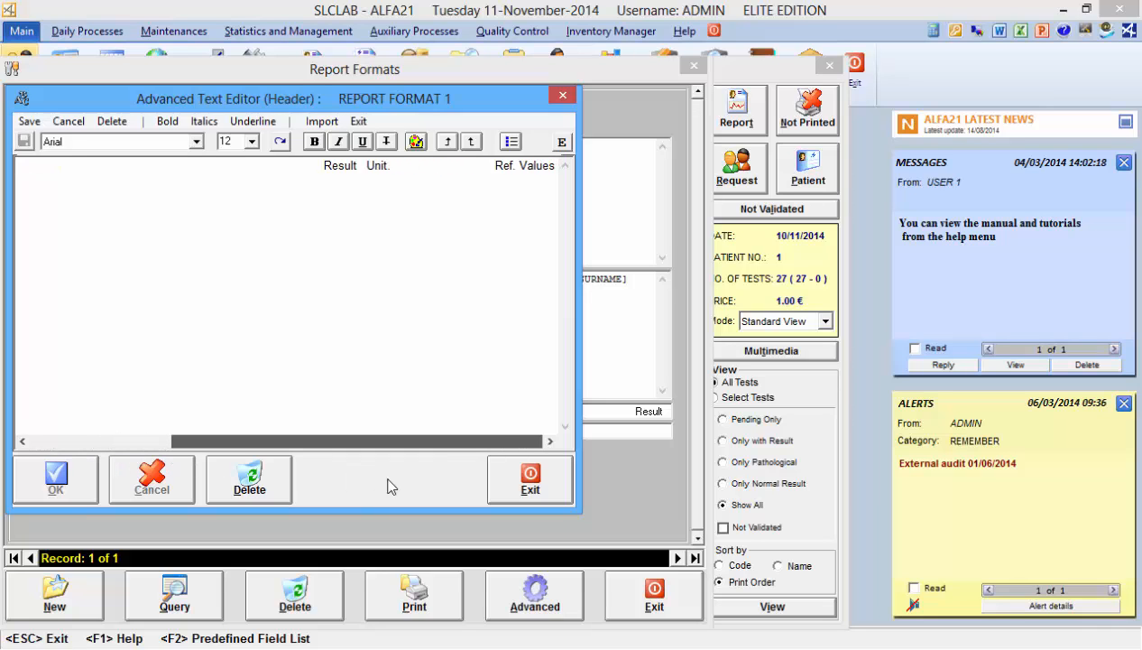
pyautogui.click(552, 498)
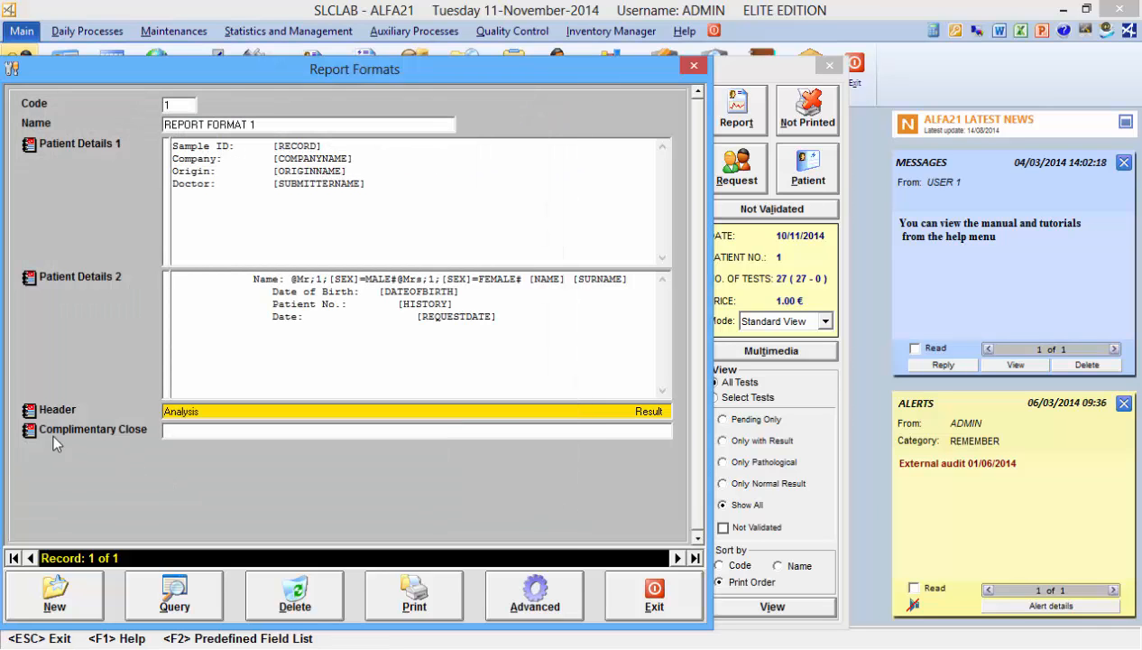
# Review the Complimentary Close text of REPORT FORMAT 1 in the advanced text editor
pyautogui.click(31, 431)
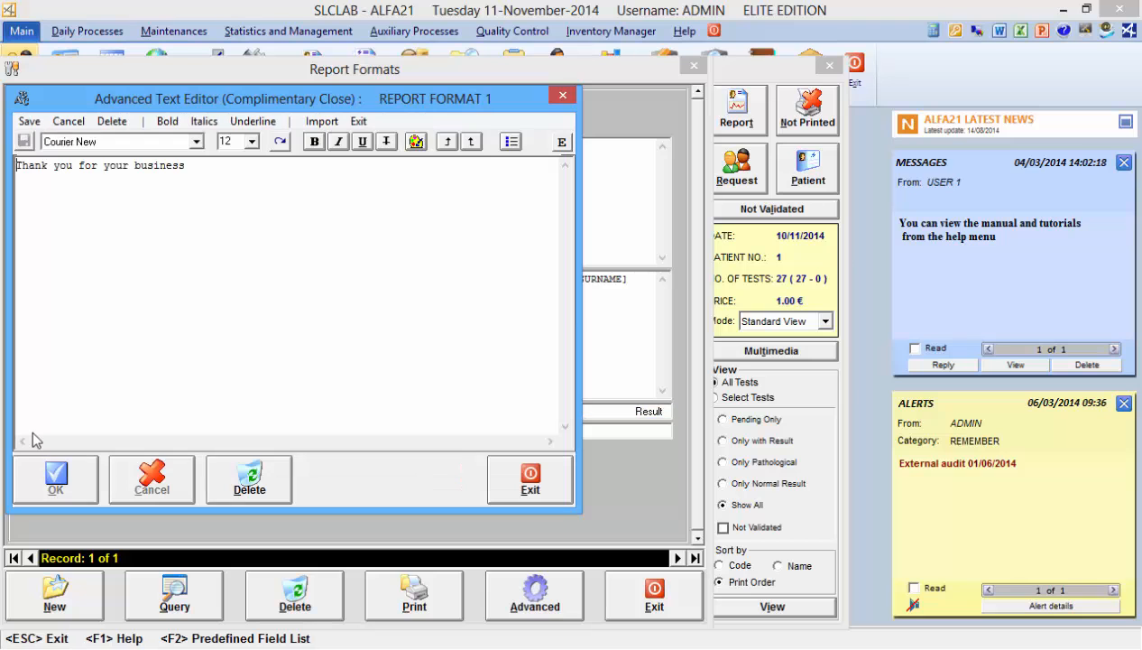
pyautogui.click(503, 488)
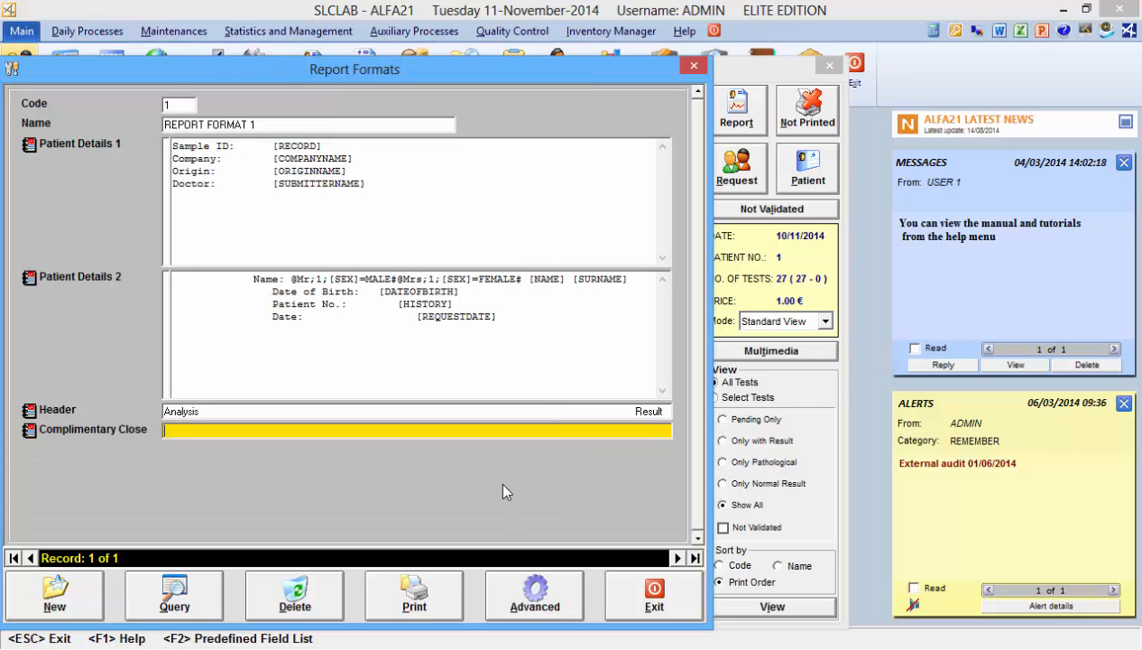
pyautogui.click(632, 597)
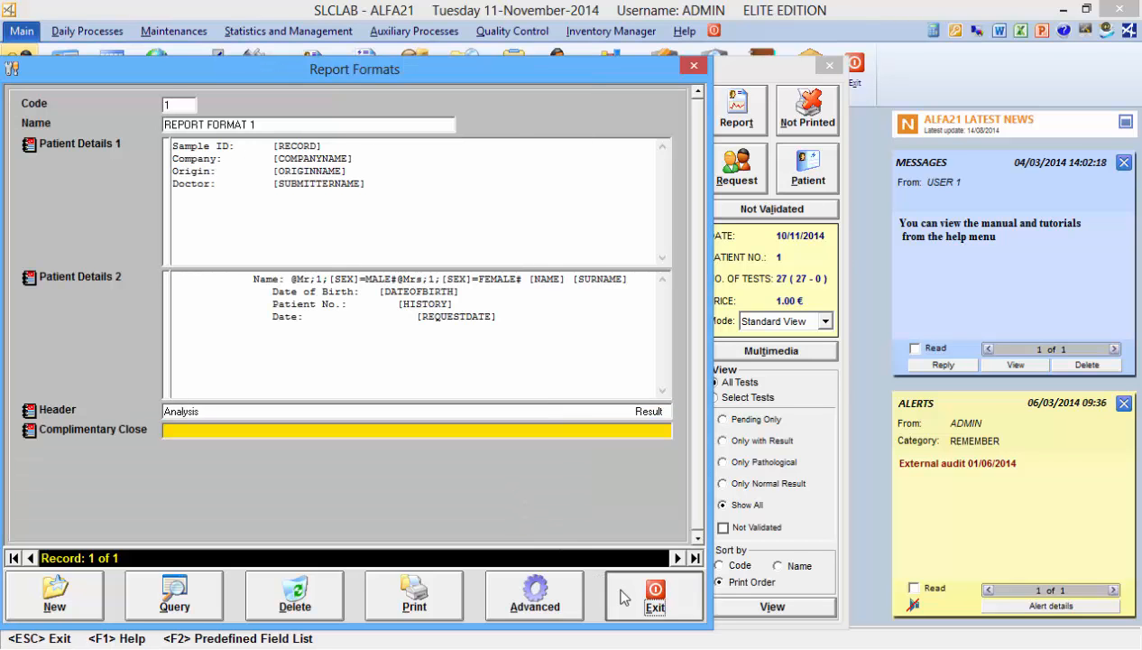
pyautogui.click(736, 122)
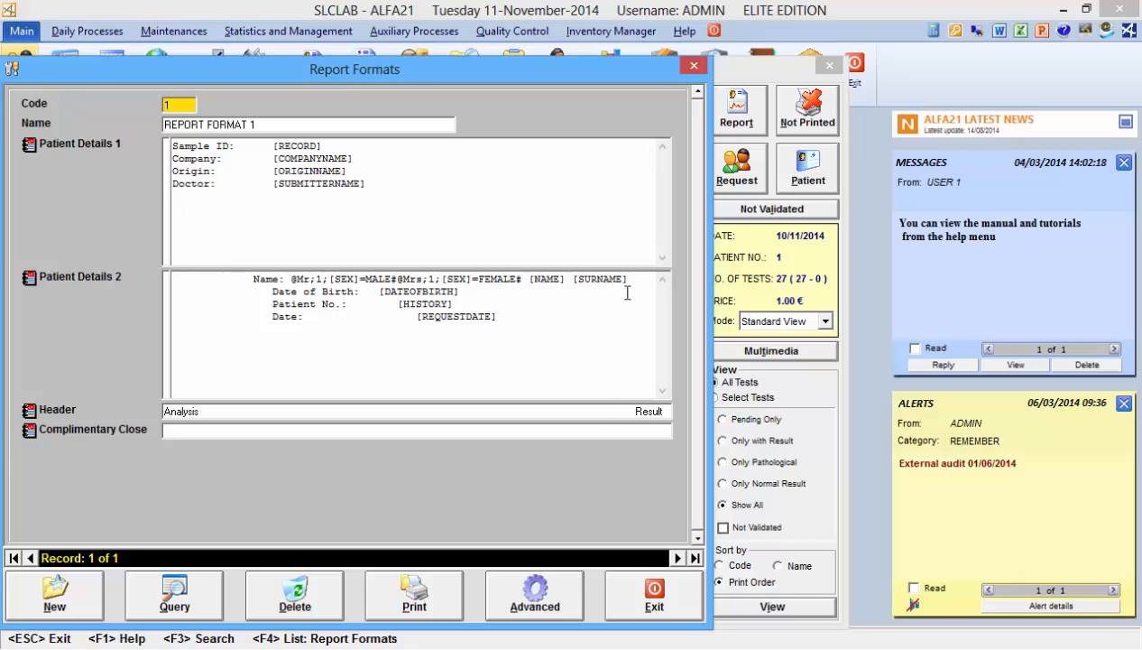
# Open the advanced report format settings and set the Trend option to Show last result
pyautogui.click(544, 588)
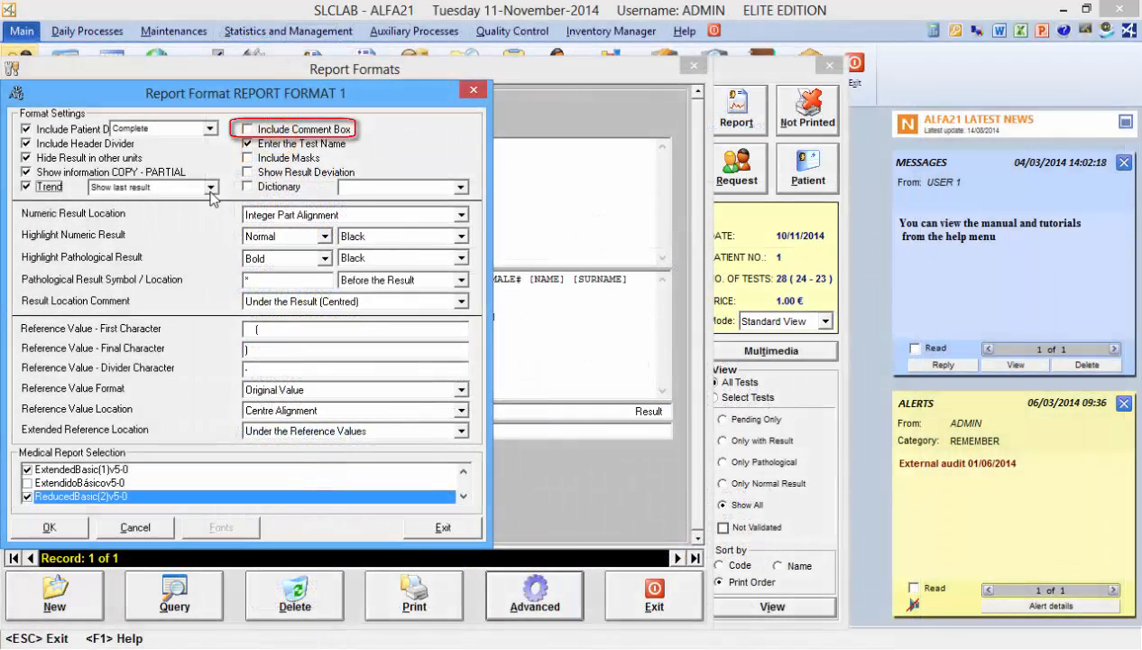
pyautogui.click(211, 187)
pyautogui.click(211, 189)
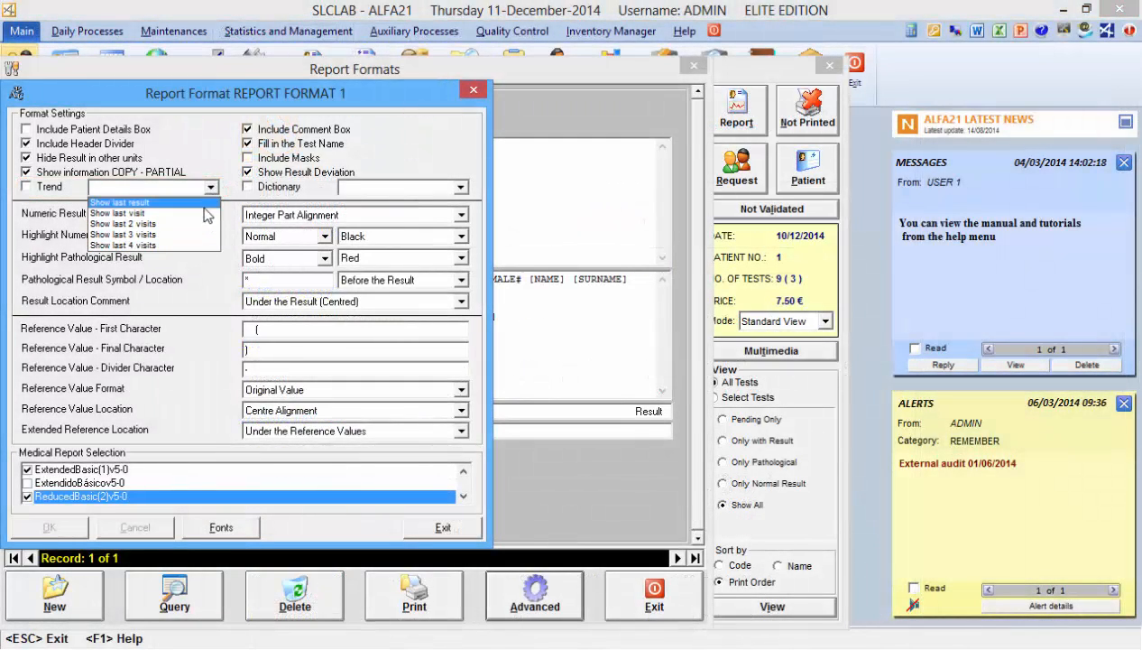
pyautogui.click(205, 206)
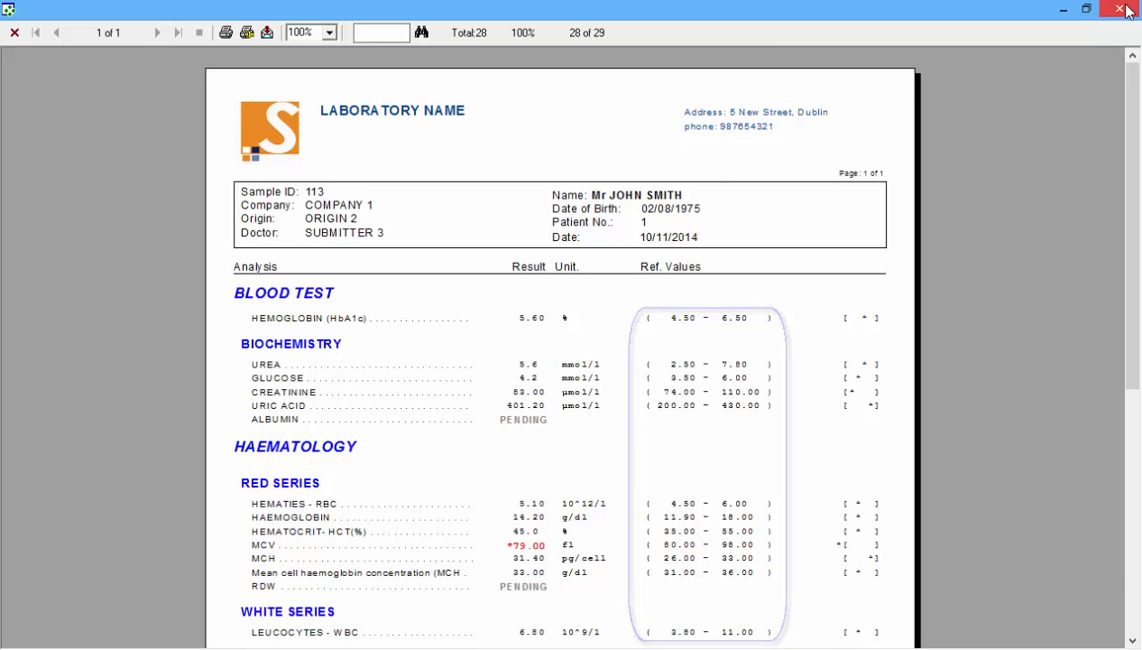
# Close the report preview and inspect the subgroup font and colour in the advanced font settings, then exit
pyautogui.click(1126, 11)
pyautogui.click(532, 603)
pyautogui.click(221, 527)
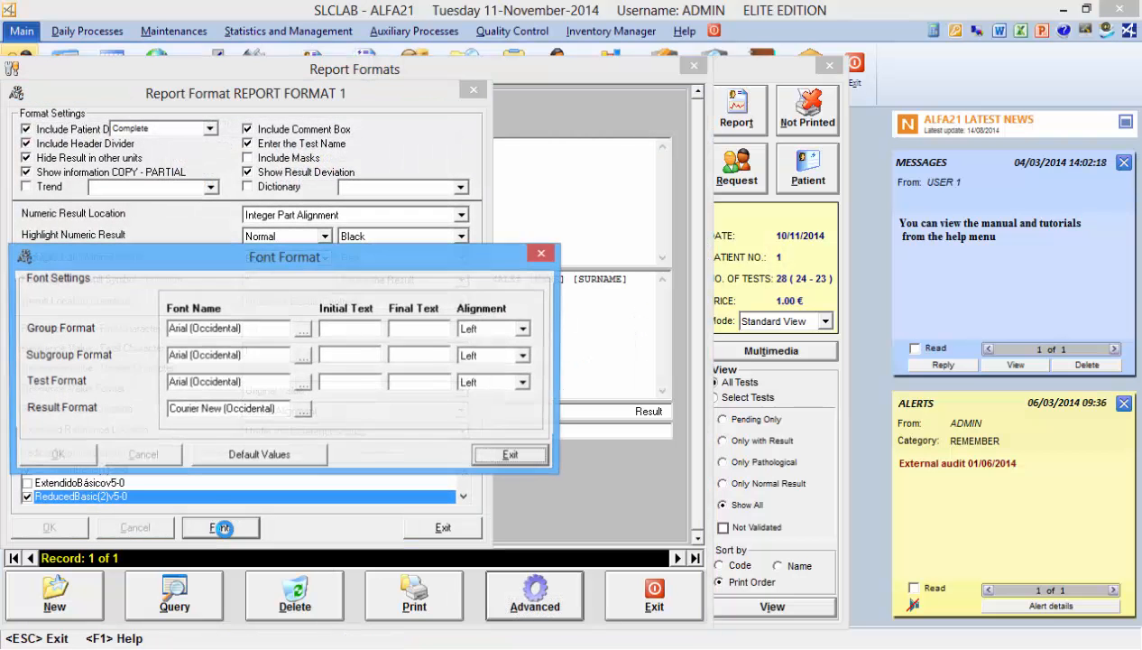
pyautogui.click(301, 355)
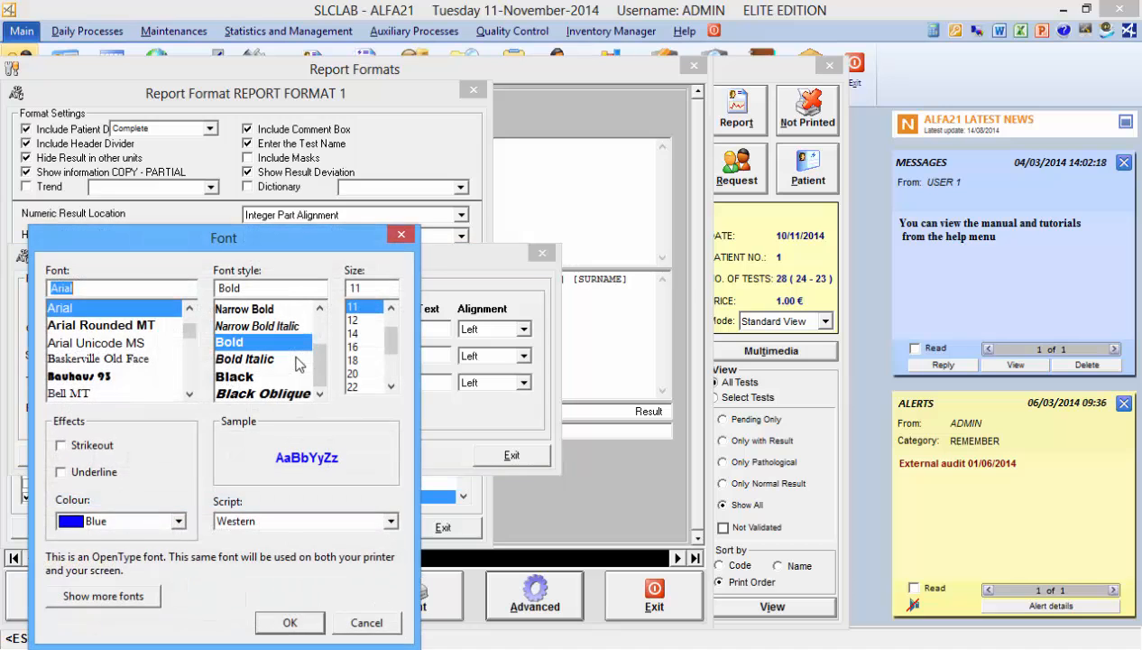
pyautogui.click(179, 521)
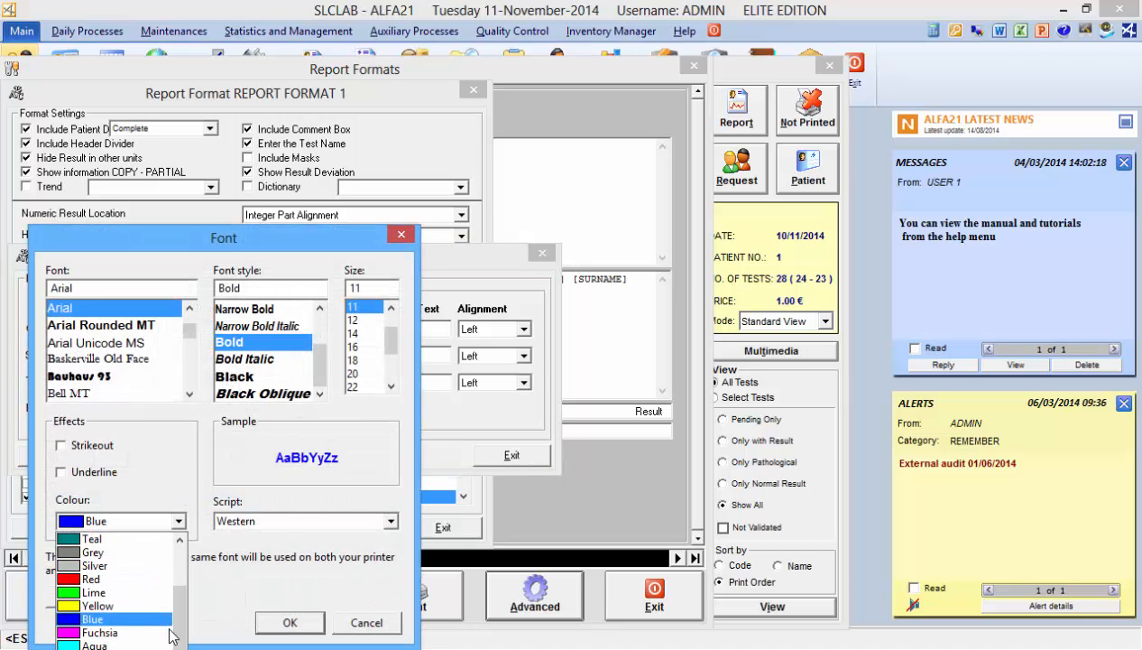
pyautogui.click(512, 457)
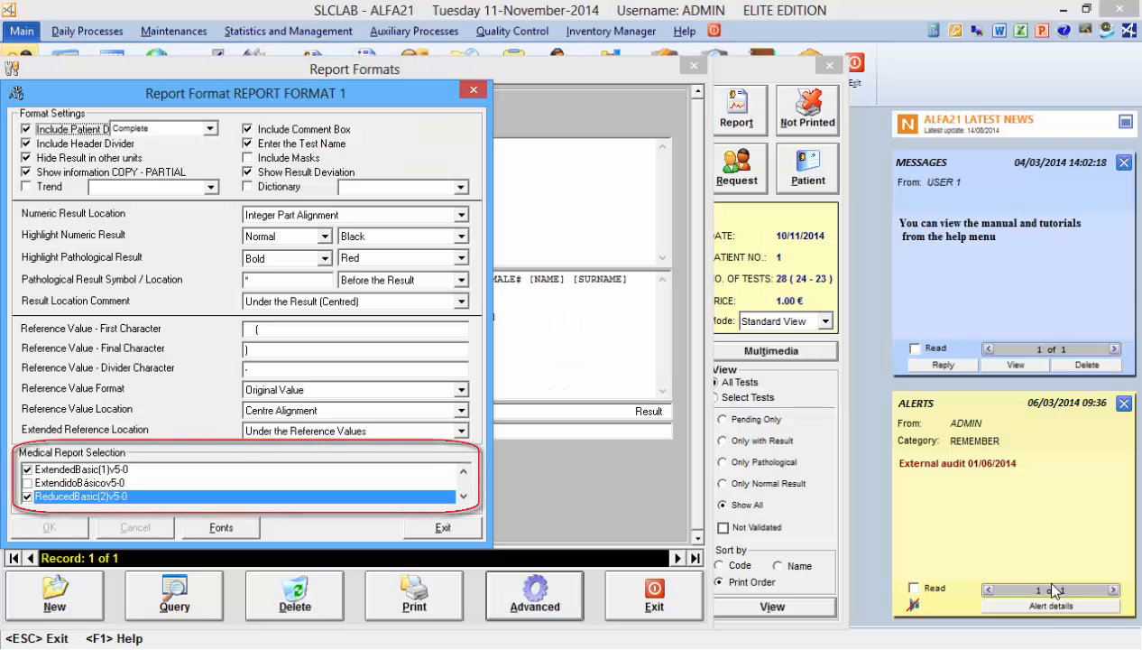
pyautogui.click(658, 608)
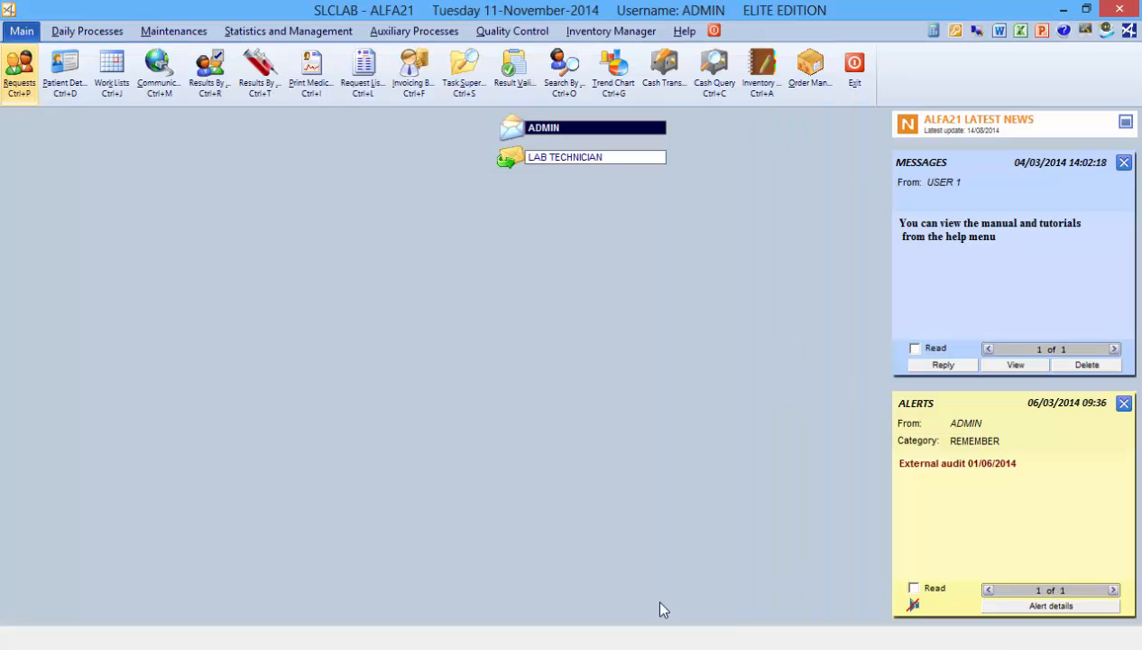